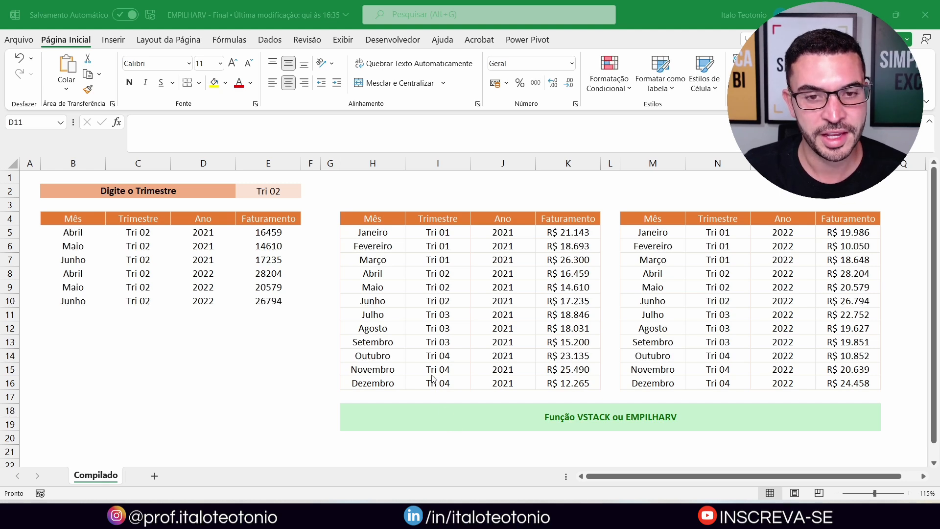
drag(382, 233, 560, 383)
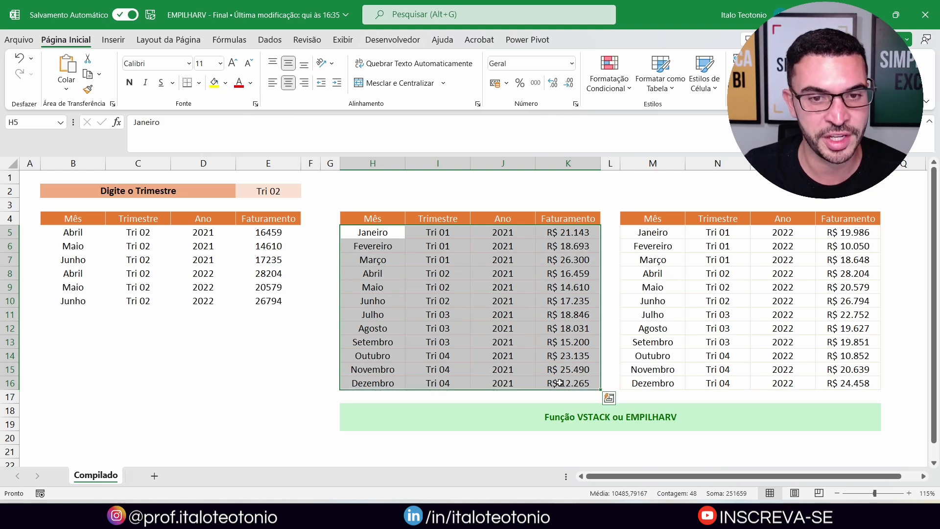
drag(81, 232, 229, 382)
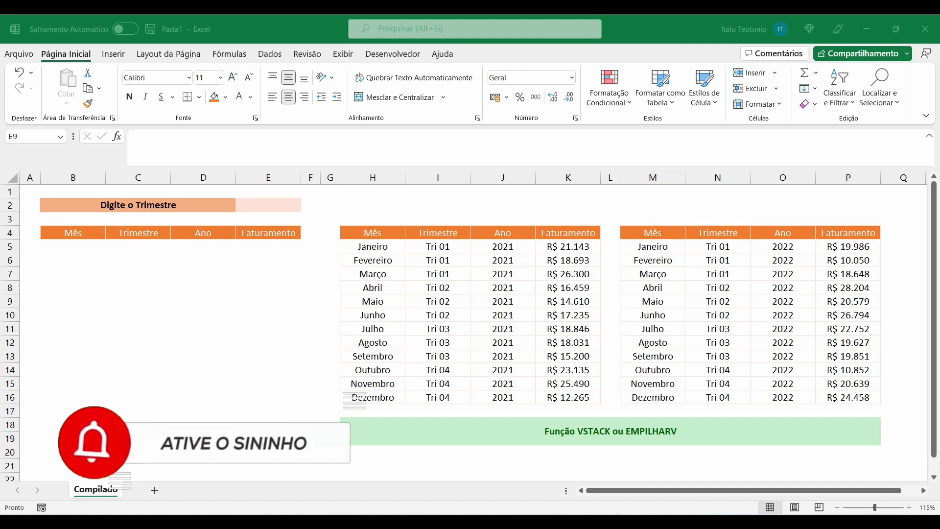
click(552, 431)
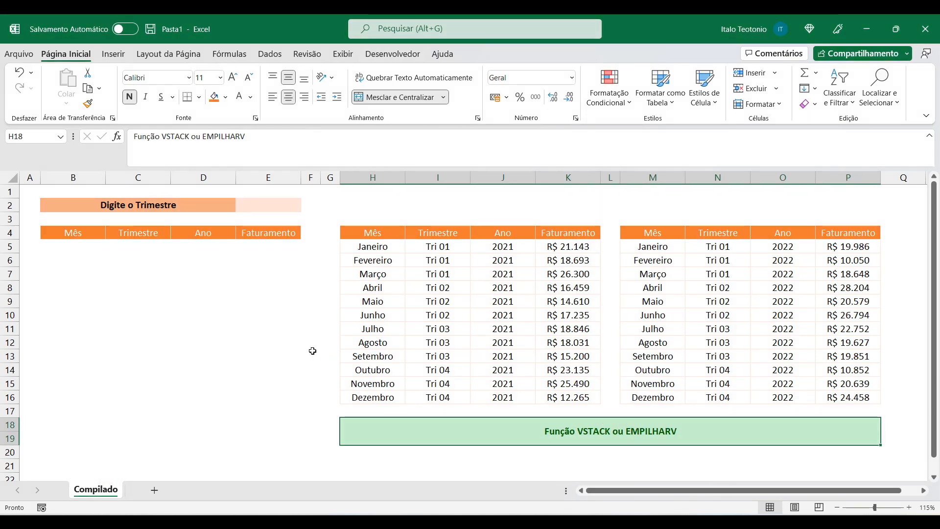
double_click(580, 434)
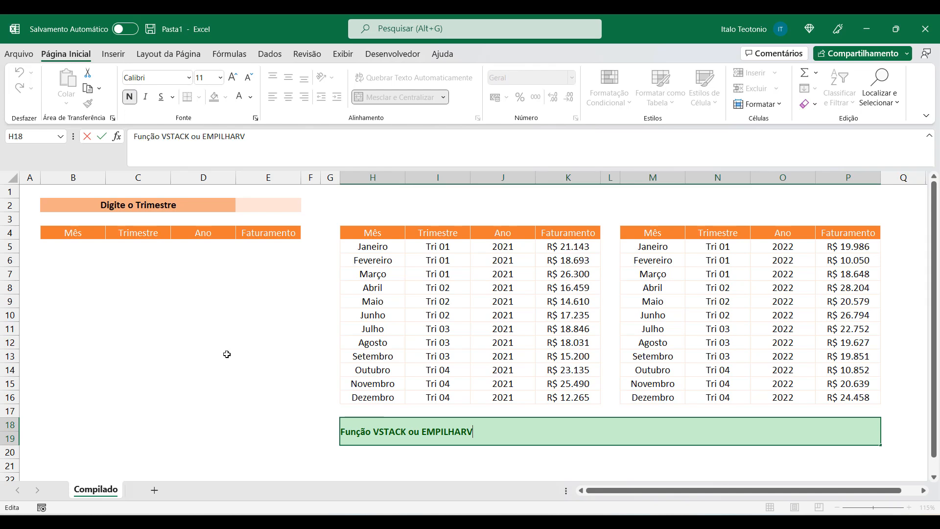
click(225, 354)
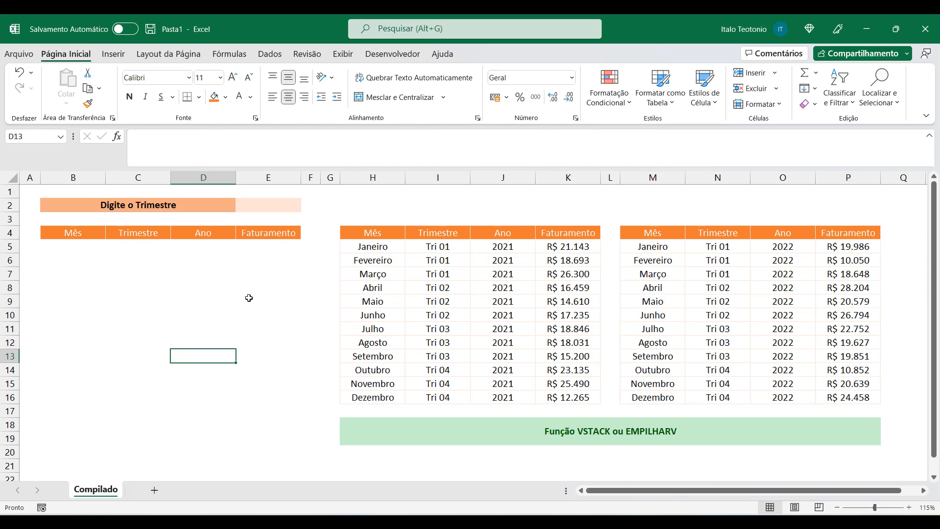
- Examine the account page's Office update options and Office Insider settings
click(20, 54)
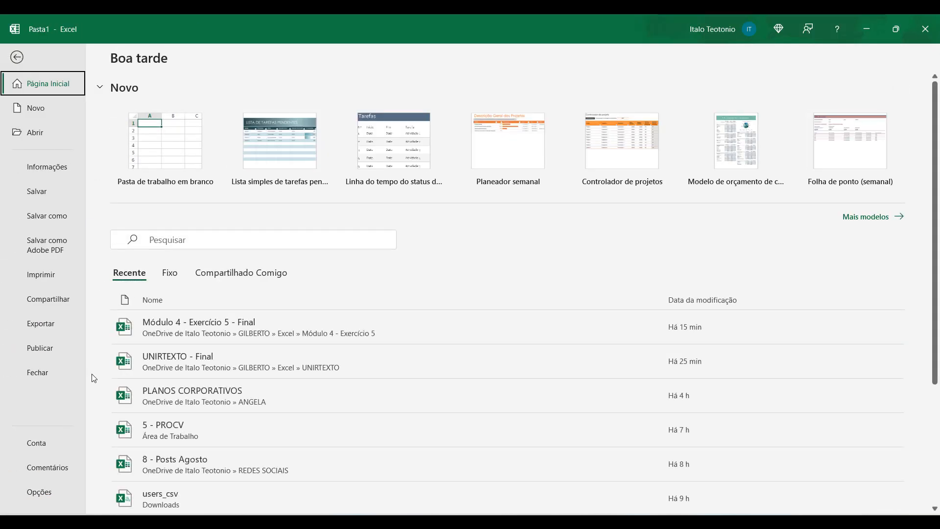
click(55, 440)
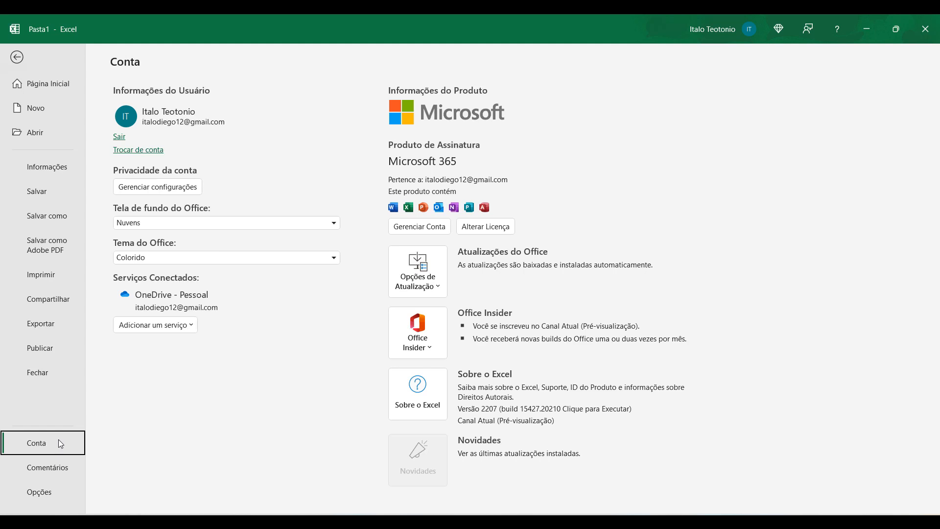
click(420, 292)
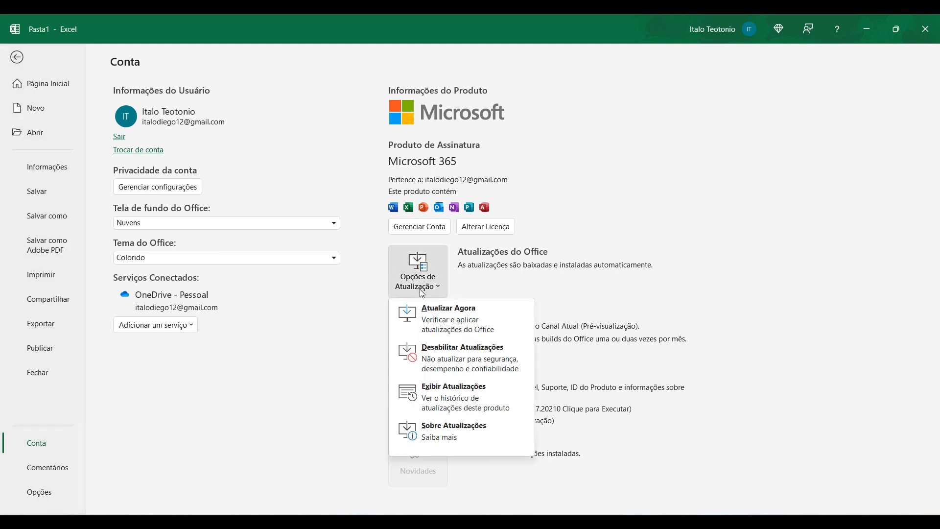
click(504, 289)
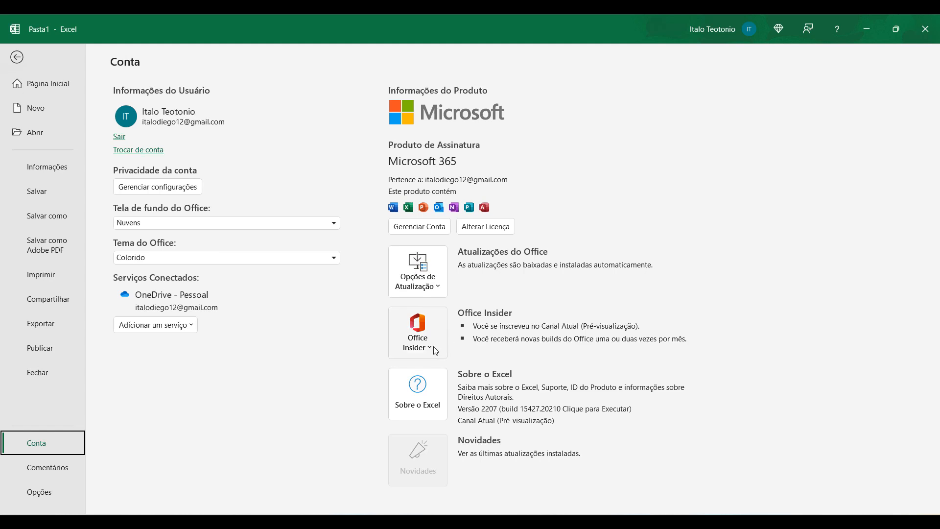
click(431, 348)
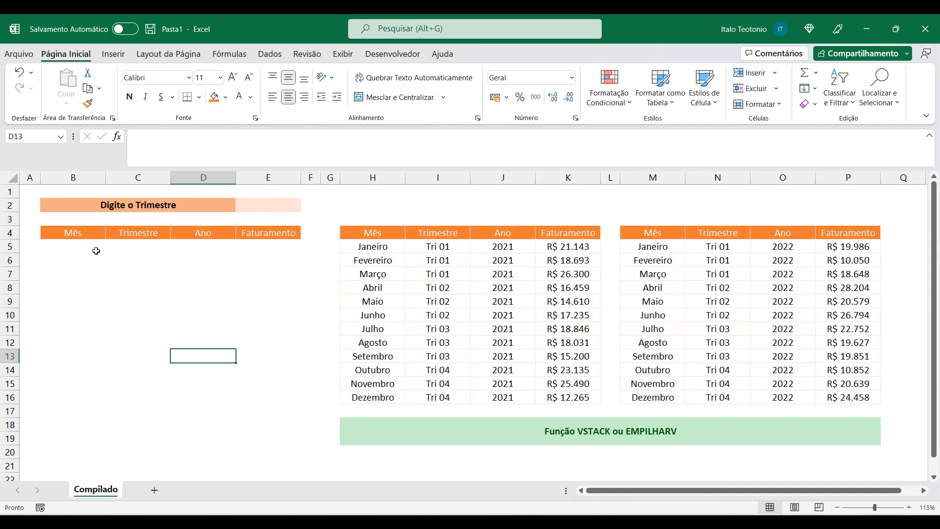
- Examine the 2021 and 2022 monthly tables and compare their column layout with the empty compiled table
drag(360, 246, 568, 398)
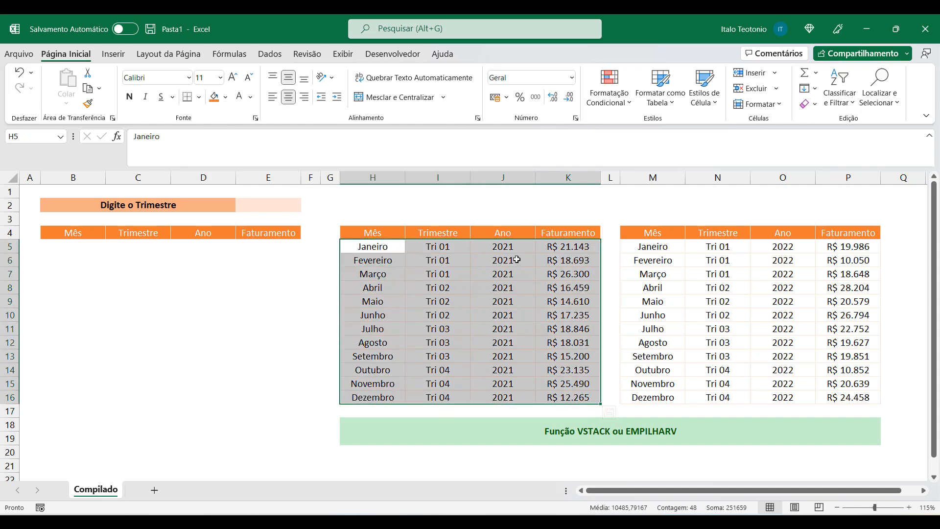
drag(641, 252, 829, 395)
drag(80, 248, 273, 413)
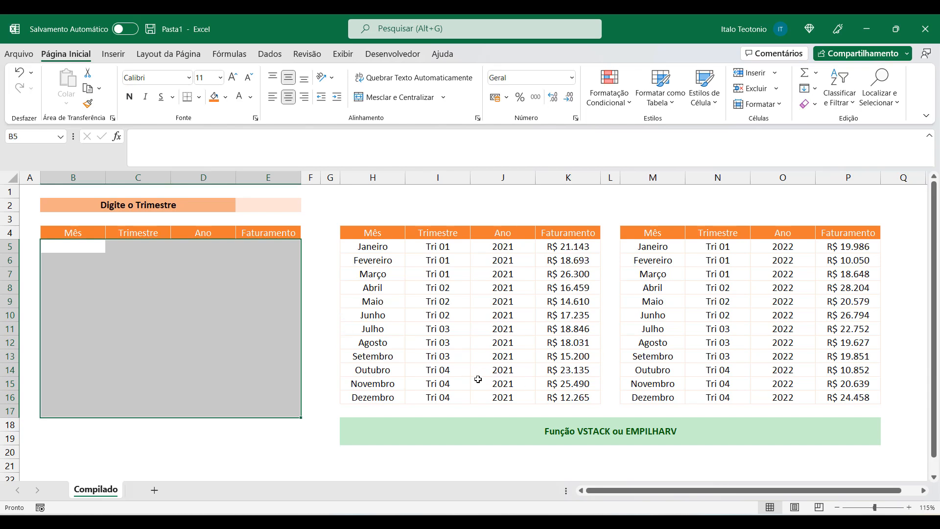
click(372, 301)
drag(383, 246, 556, 401)
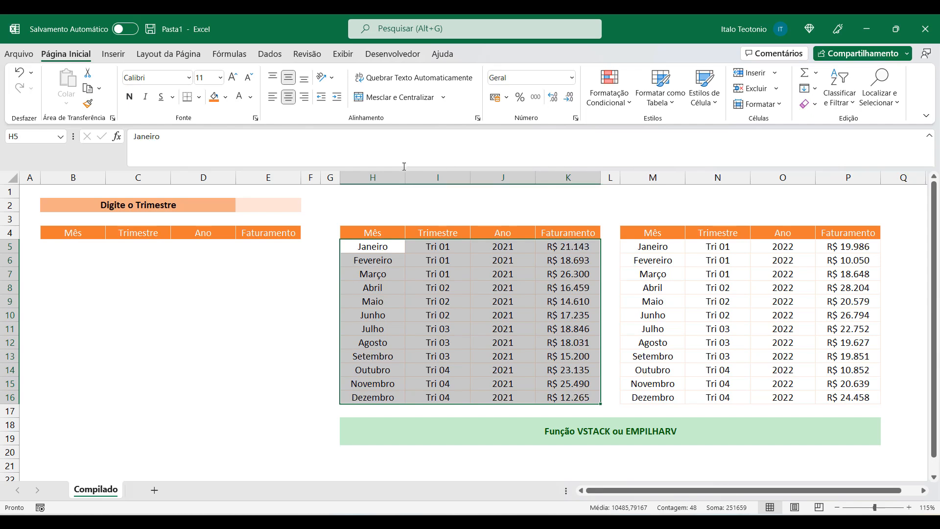
key(Down)
key(Down)
key(Down)
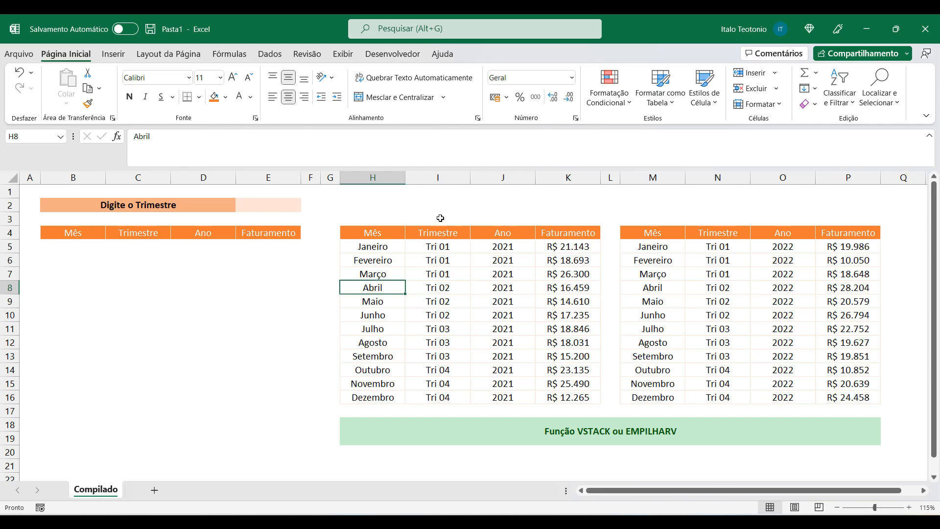
click(372, 177)
click(442, 183)
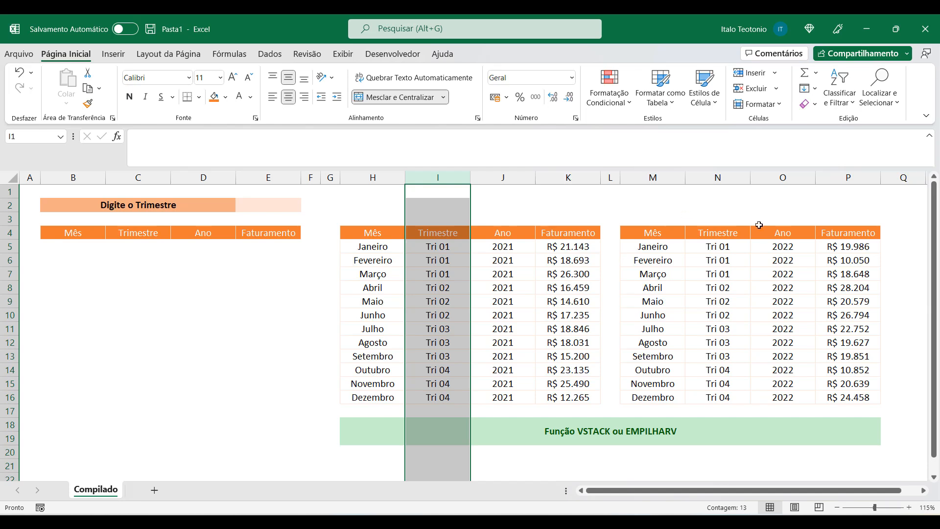
click(735, 235)
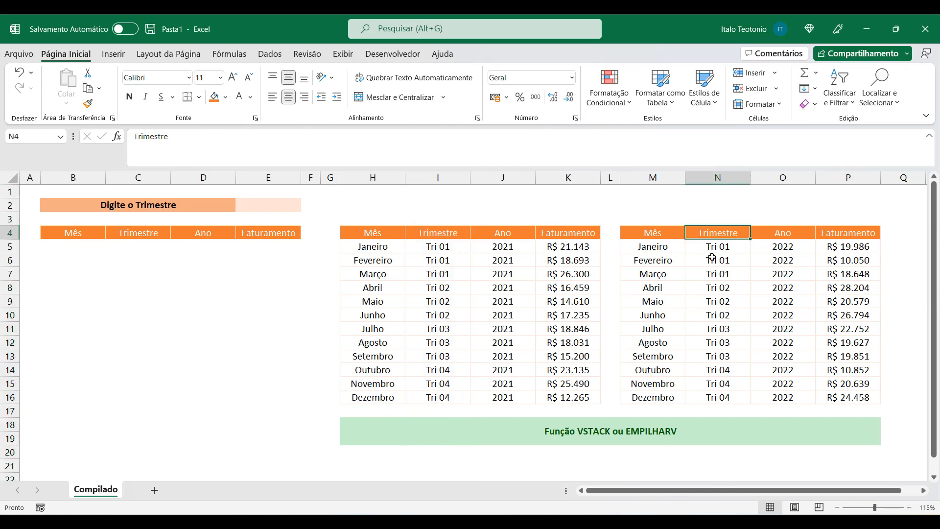
click(146, 231)
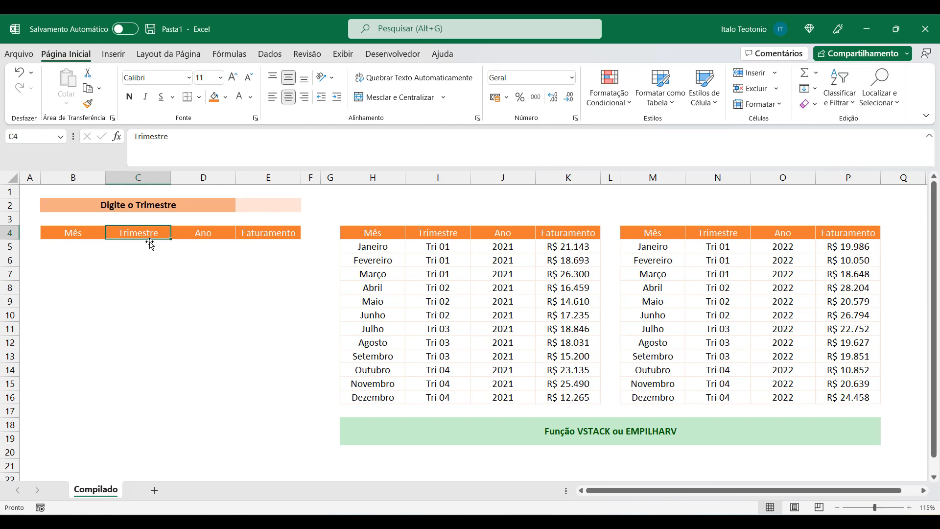
key(Left)
key(Down)
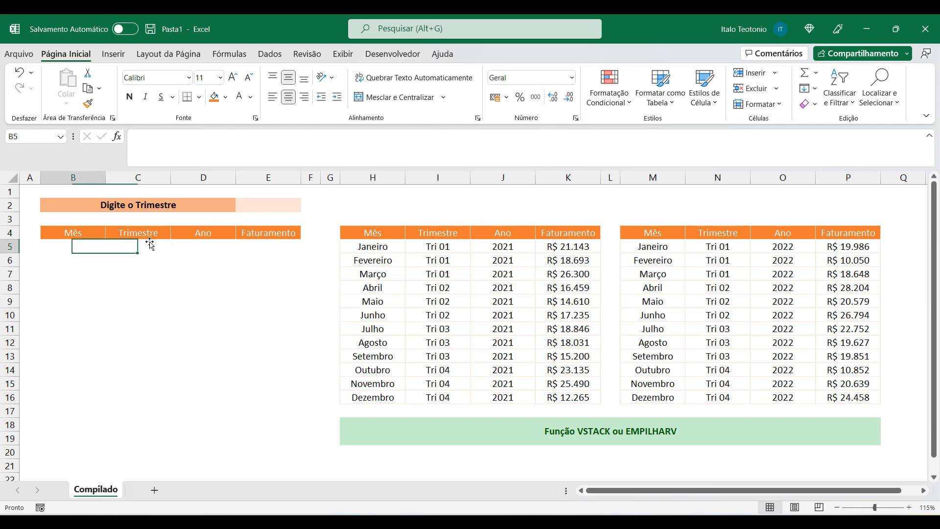
text(=vsta)
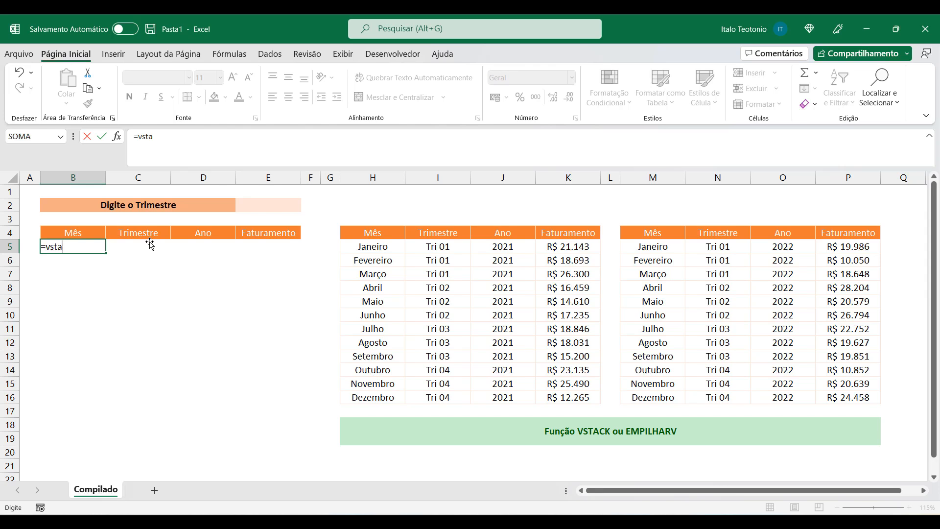
key(ctrl+Return)
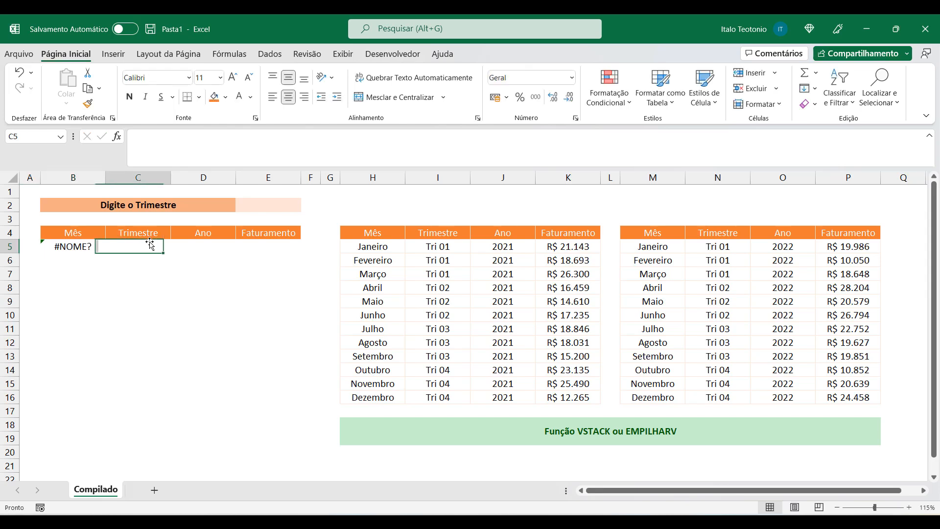
text(=)
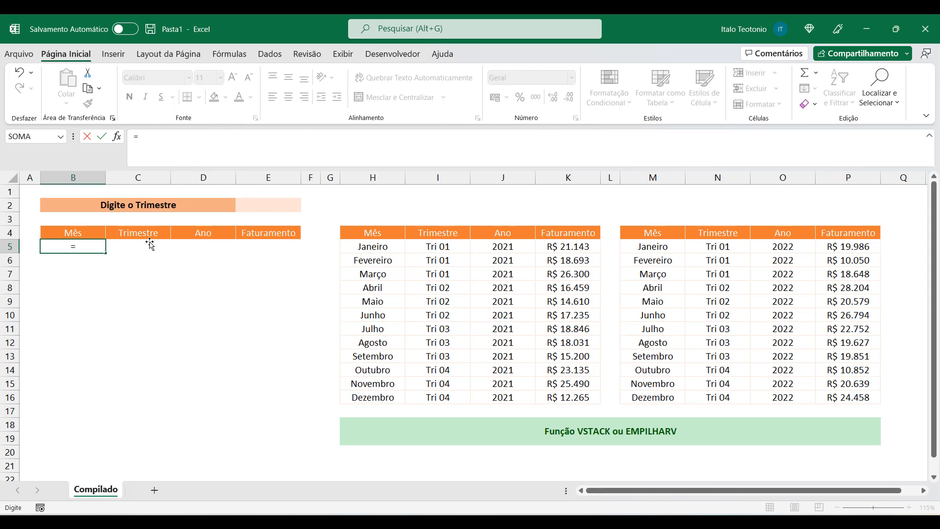
text(empi)
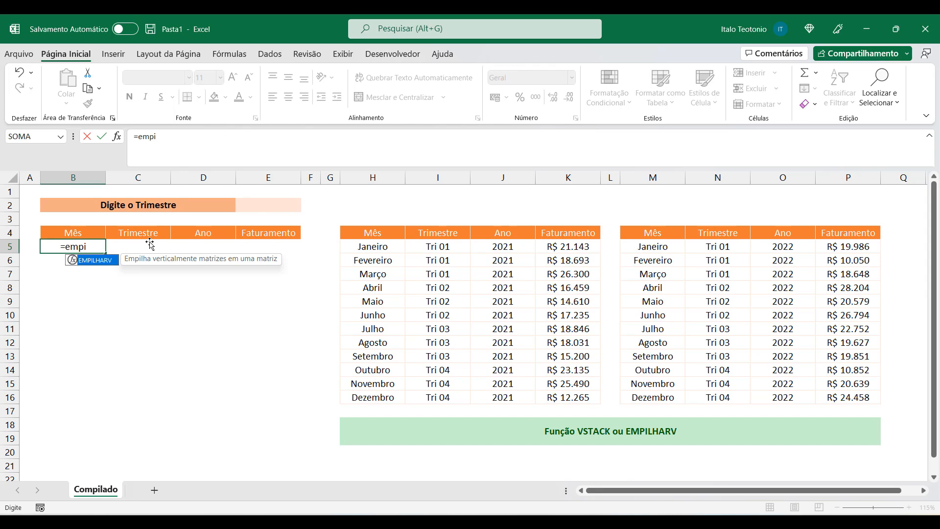
key(Escape)
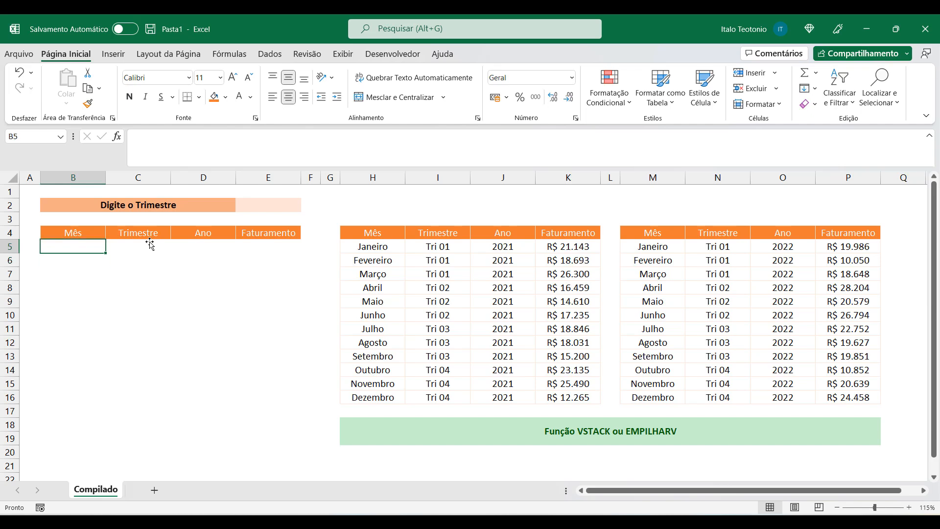
- Stack the 2021 and 2022 tables into the compiled table by entering =EMPILHARV(H5:K16;M5:P16) in cell B5
text(=hs)
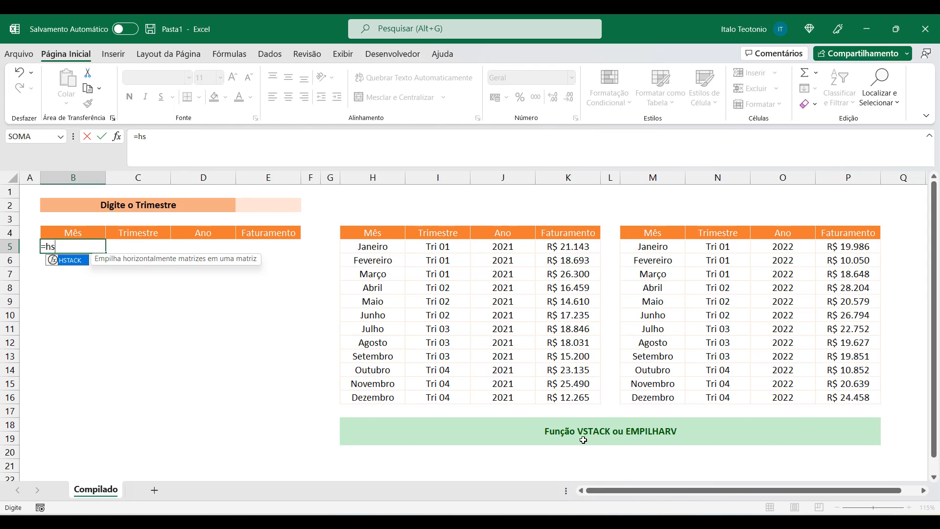
key(BackSpace)
key(BackSpace)
text(e)
key(Down)
key(Down)
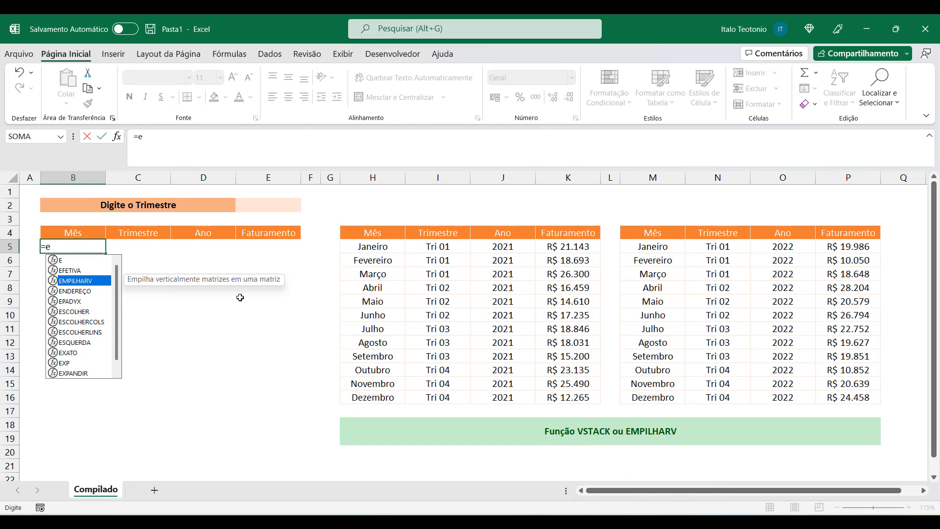
key(Tab)
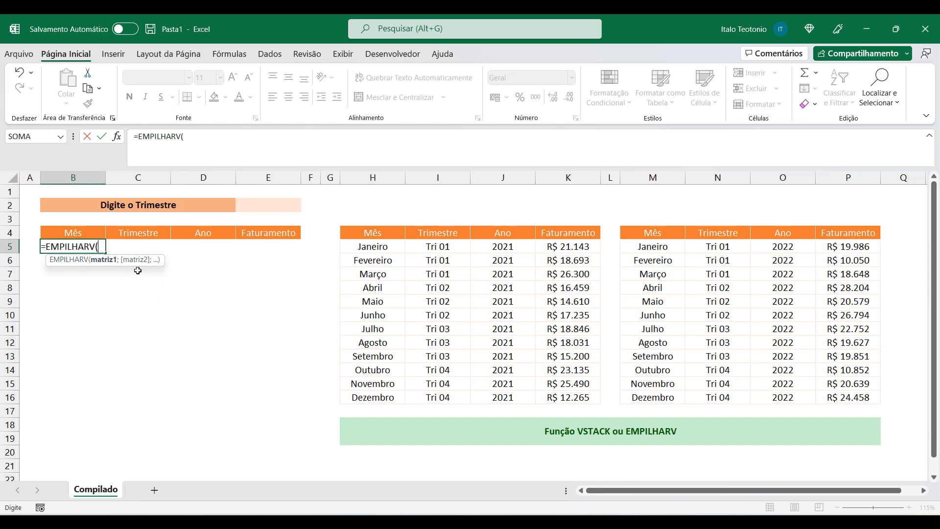
drag(371, 247, 561, 395)
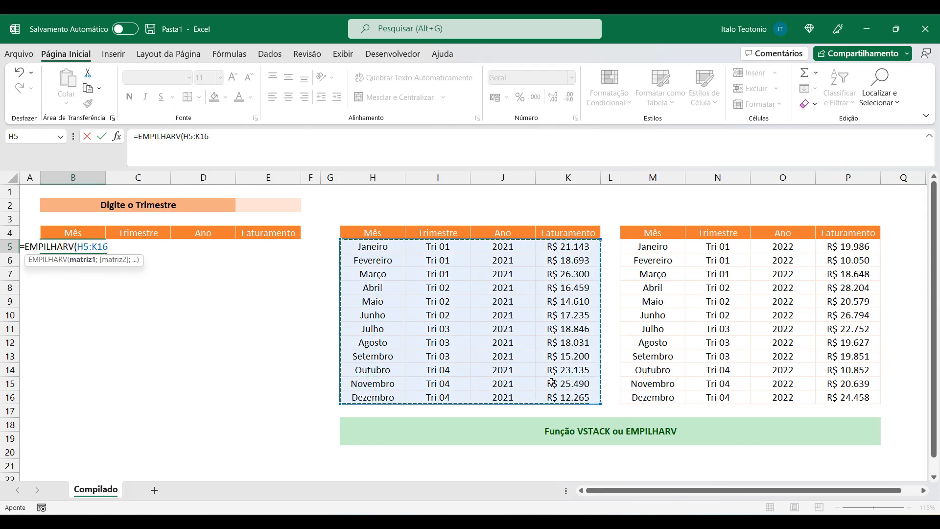
text(;)
drag(651, 249, 867, 398)
text())
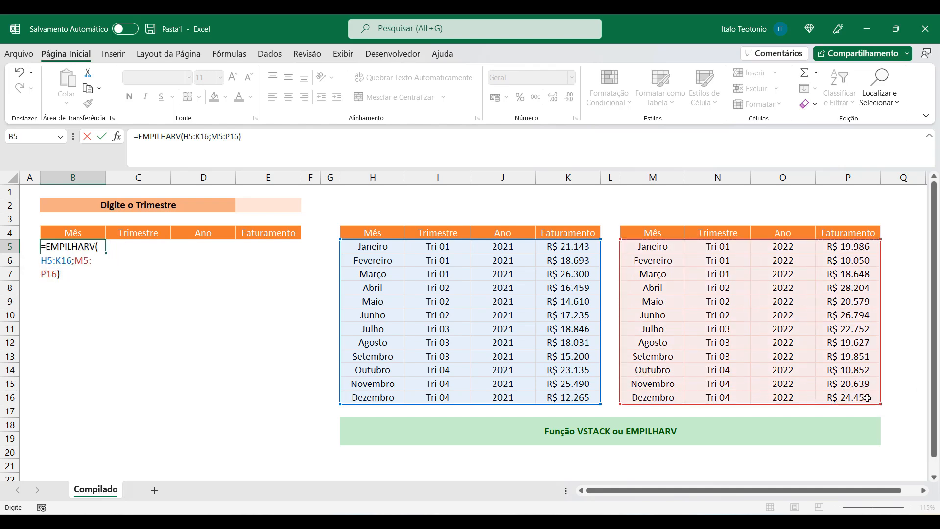
key(Return)
scroll(118, 260, down, 4)
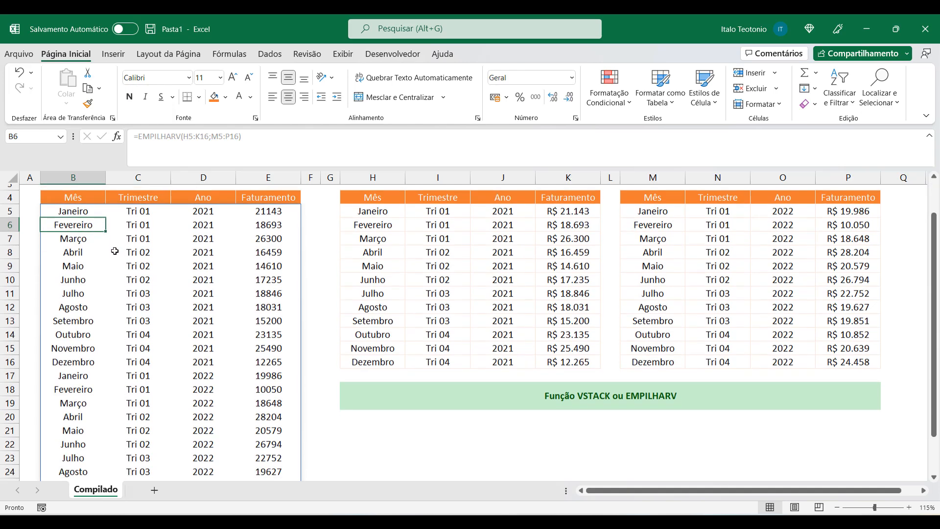
scroll(126, 325, up, 4)
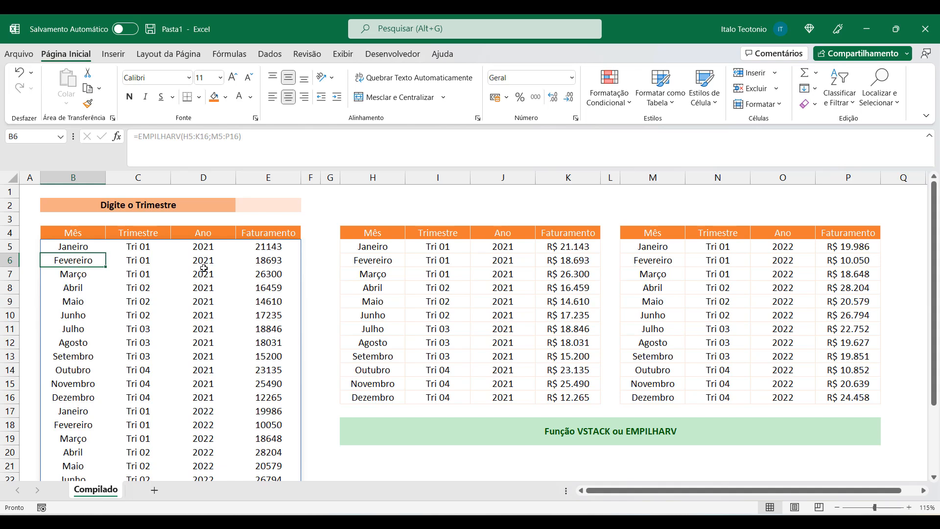
click(81, 246)
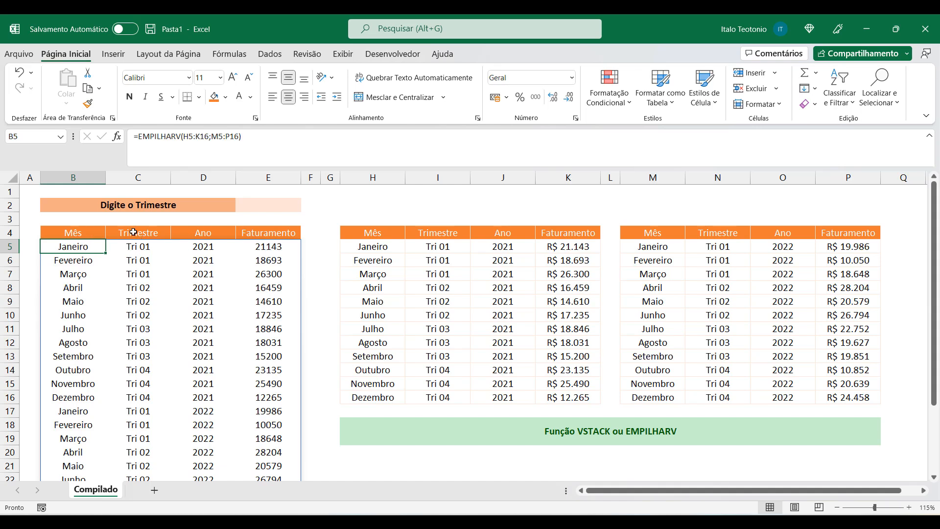
- Enter Tri 01 as the quarter criterion in cell E2
click(268, 205)
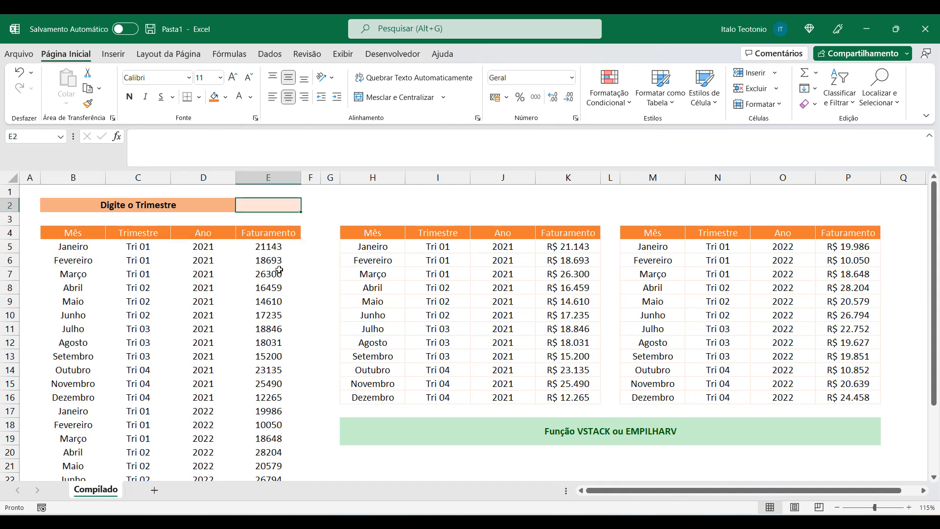
drag(88, 248, 165, 346)
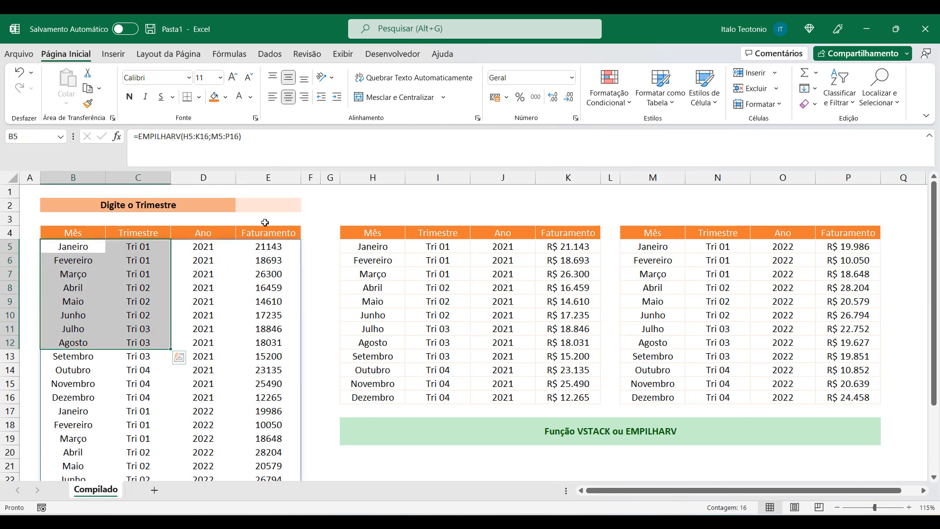
click(275, 206)
text(Tri)
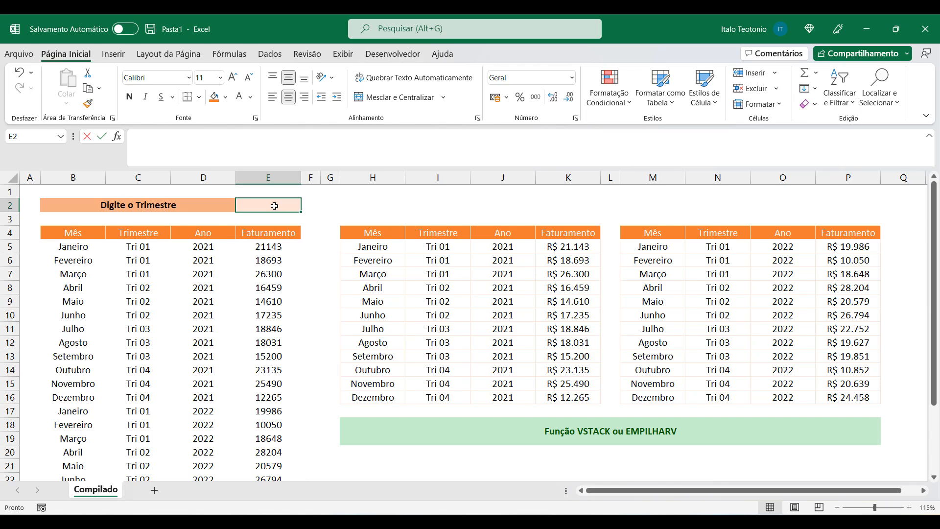
text( 01)
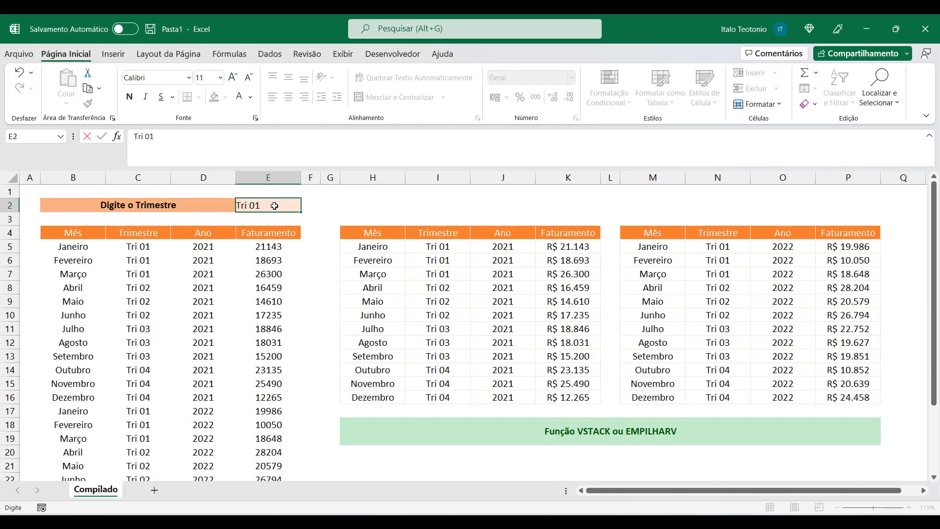
key(Return)
- Wrap the formula in B5 with FILTRO, keeping EMPILHARV(H5:K16;M5:P16) as its array argument
click(79, 243)
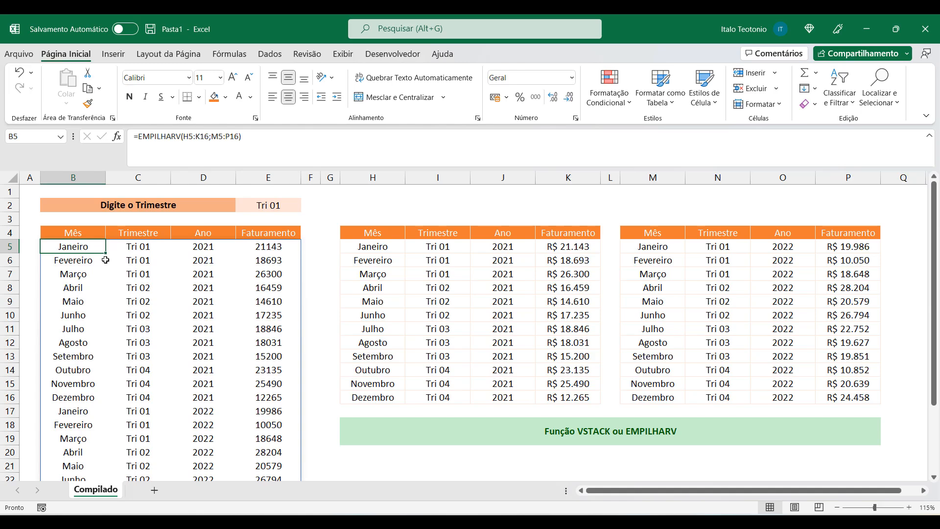
click(137, 136)
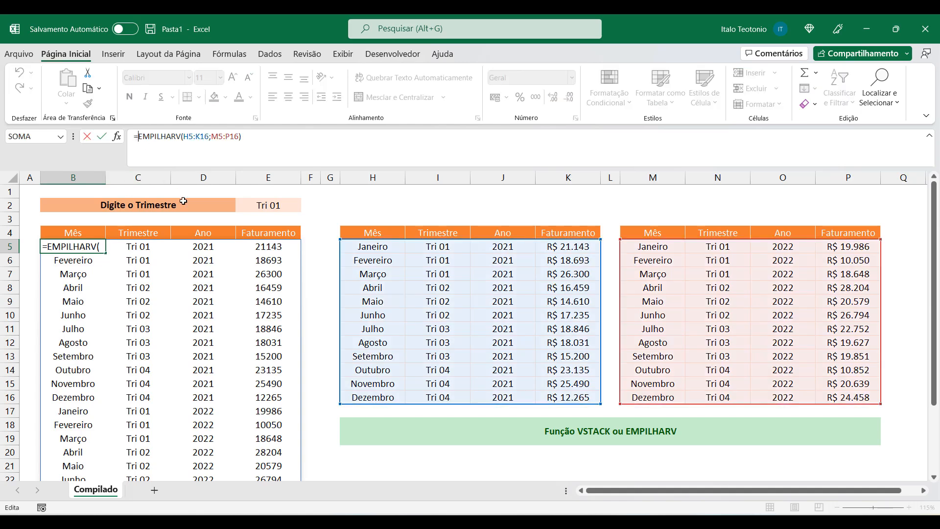
text(FILTRO()
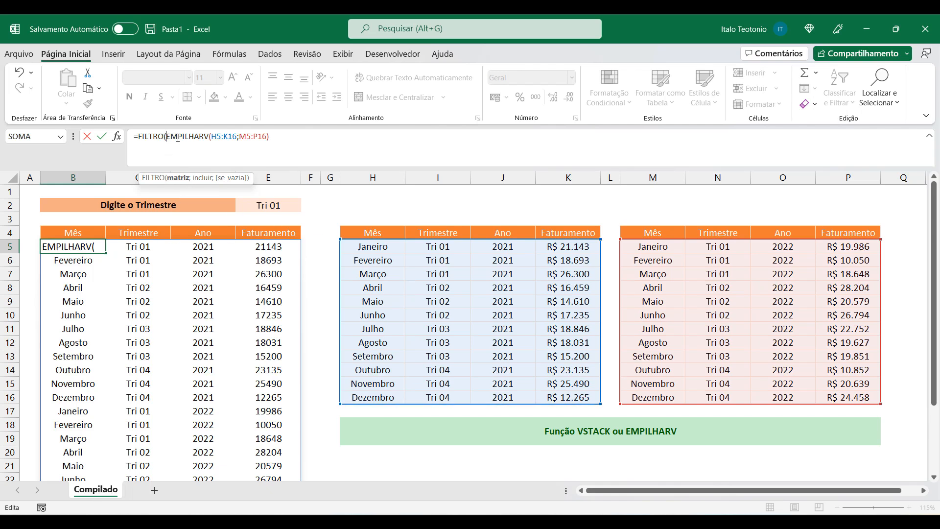
drag(167, 136, 274, 137)
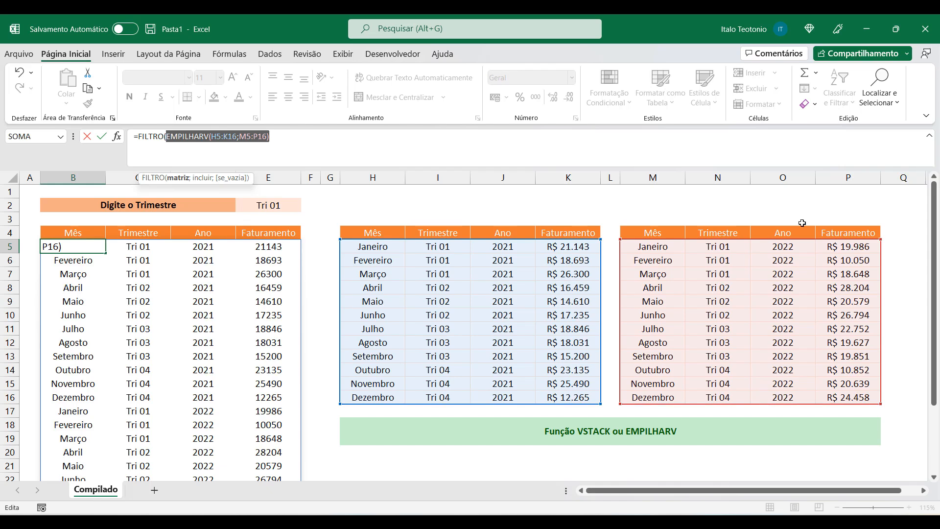
click(323, 139)
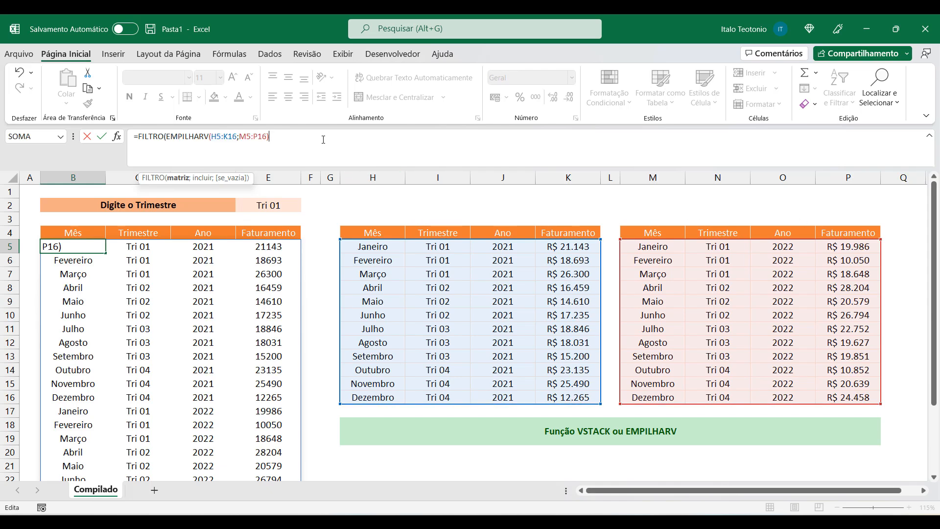
- Complete the FILTRO formula in B5 with the condition EMPILHARV(I5:I16;N5:N16)=E2, check its ranges and commit it
text(;)
text(EMPILHARV()
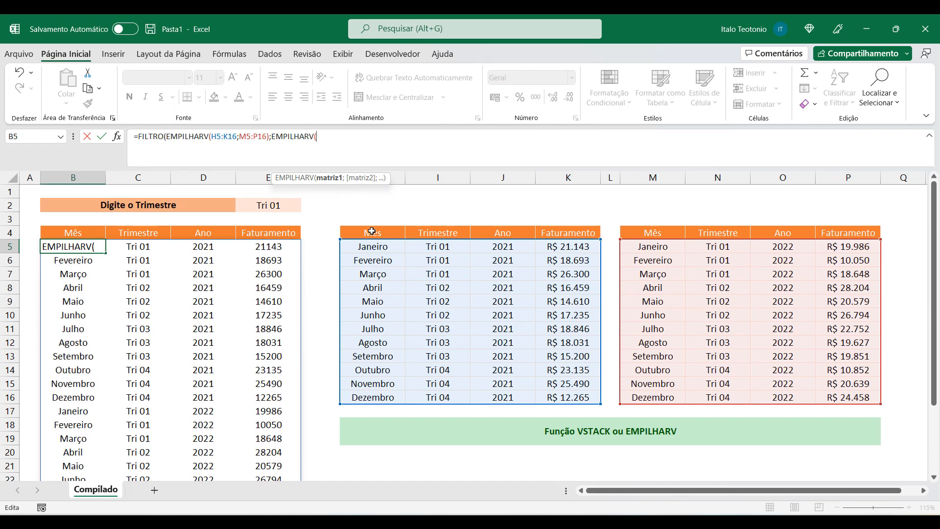
drag(431, 245, 425, 400)
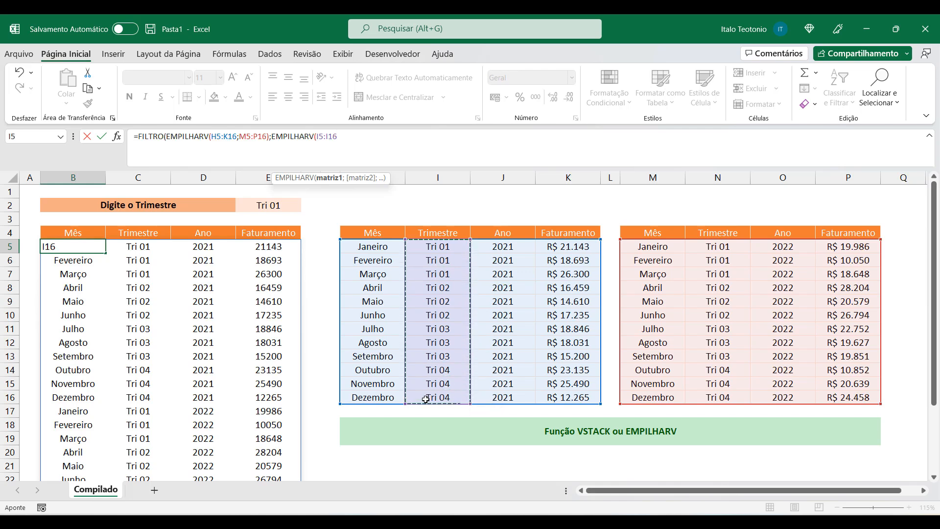
text(;)
drag(718, 246, 712, 401)
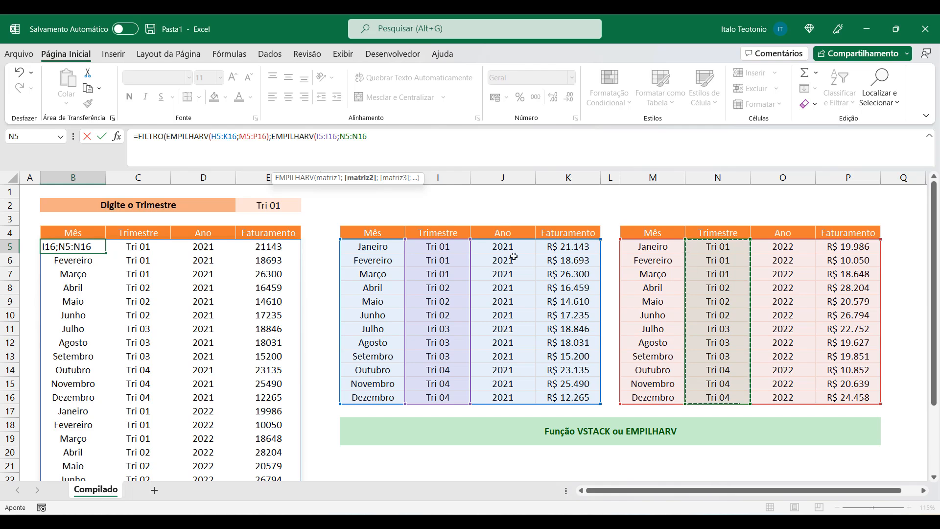
text())
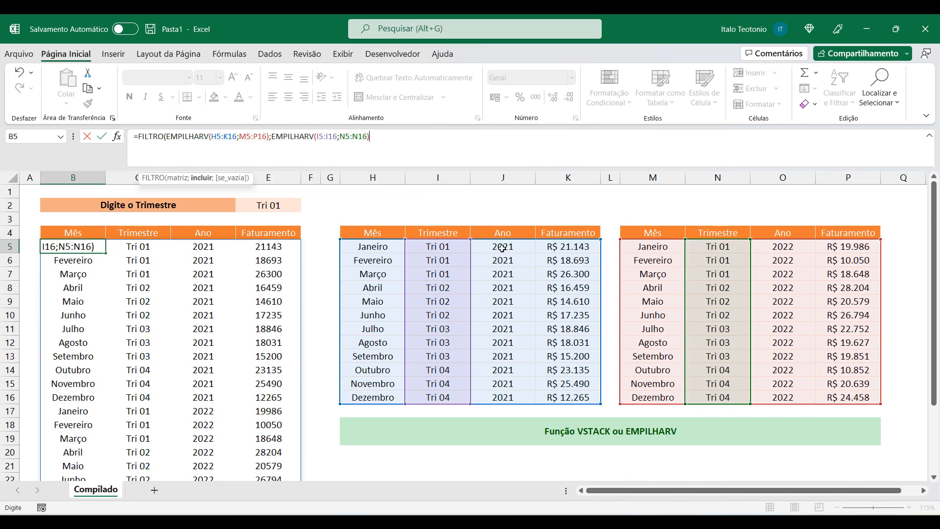
text(=)
click(277, 204)
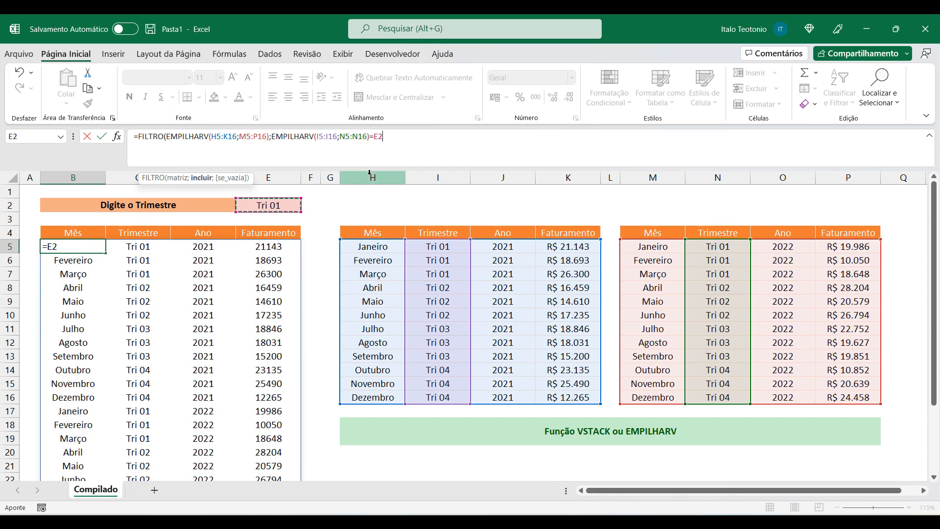
text())
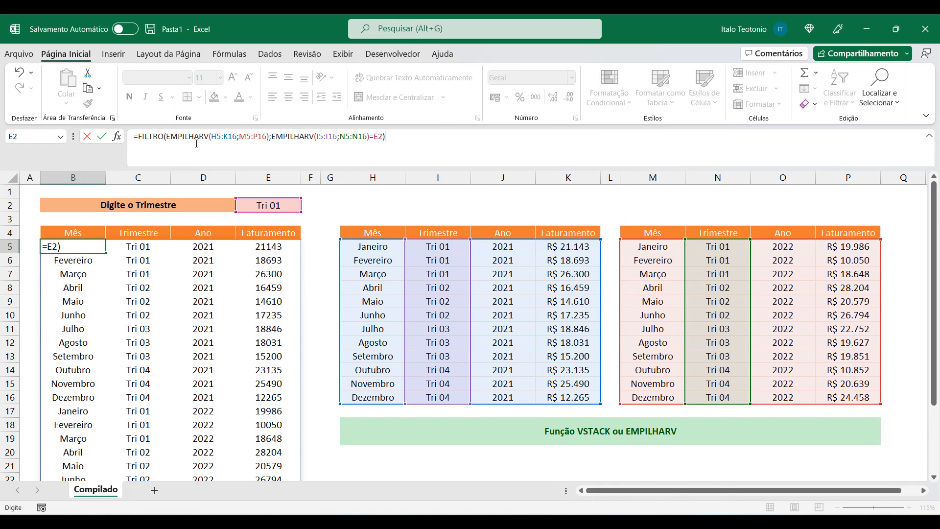
drag(212, 136, 267, 135)
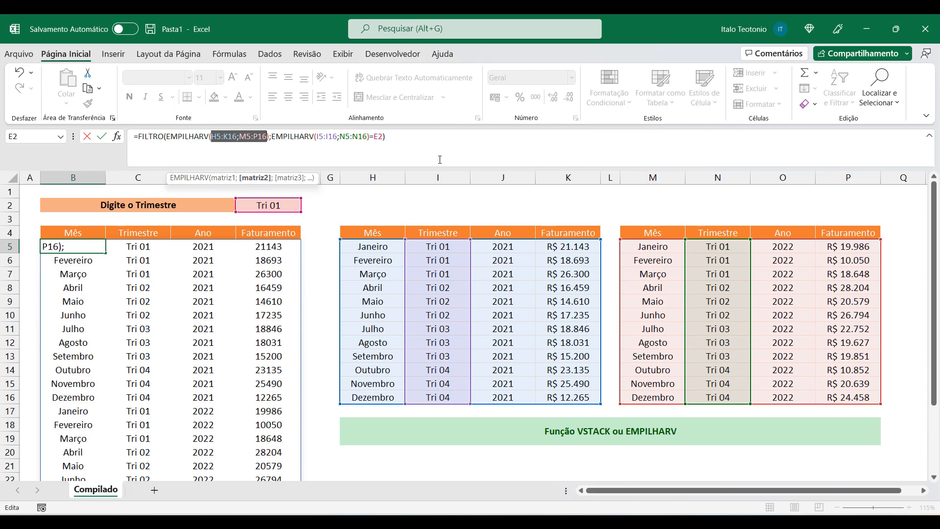
drag(337, 135, 315, 136)
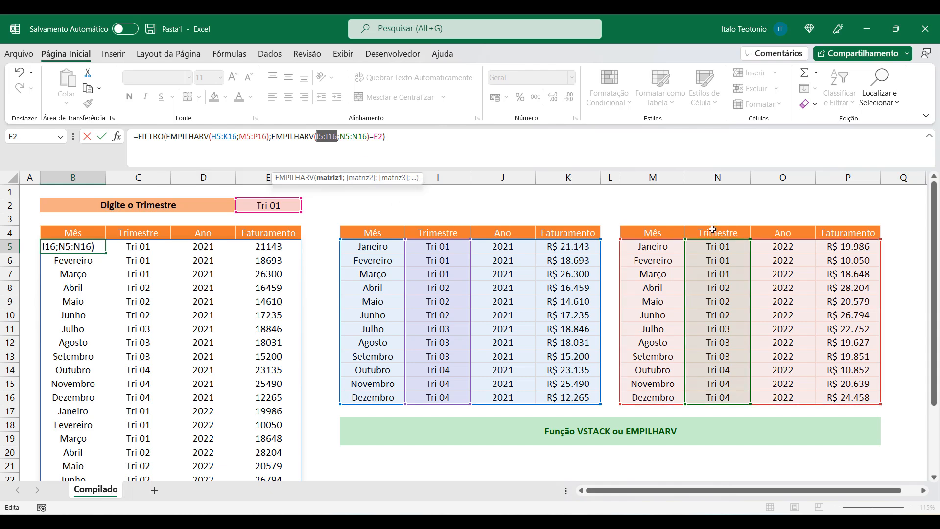
drag(340, 135, 368, 135)
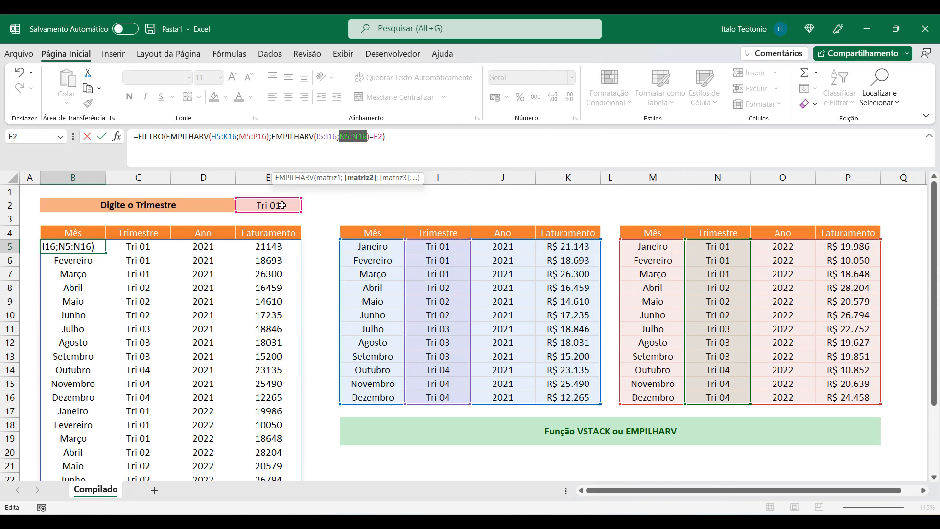
click(392, 138)
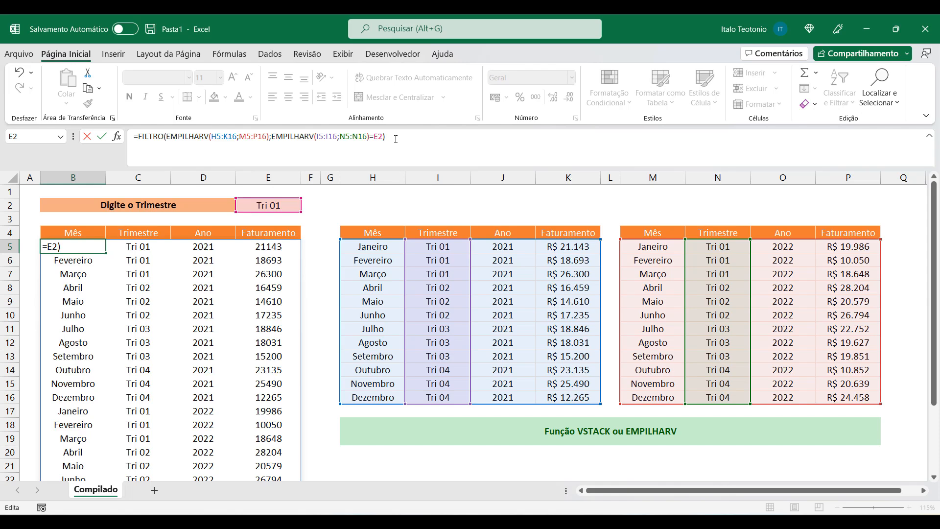
key(Return)
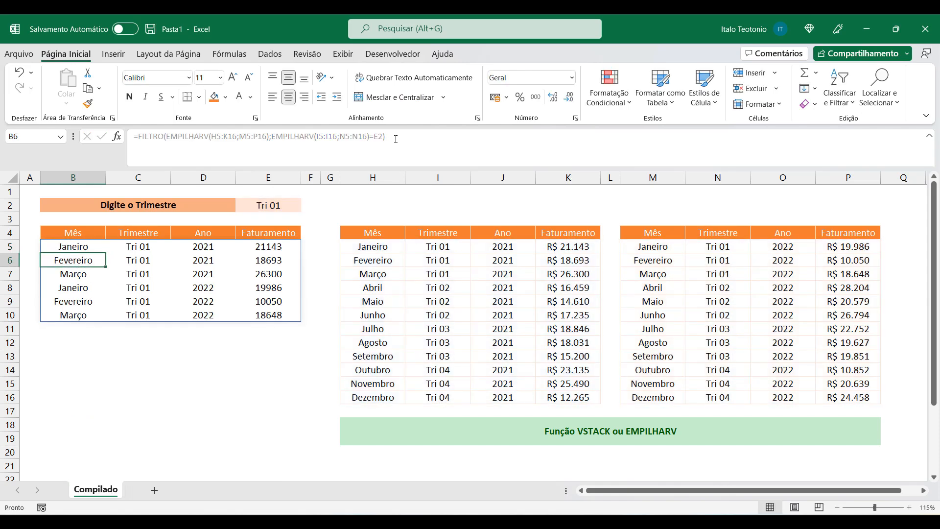
- Compare the filtered rows with the Tri 01 rows in both source tables, and change the quarter in E2 to Tri 02
click(262, 207)
drag(87, 244, 277, 307)
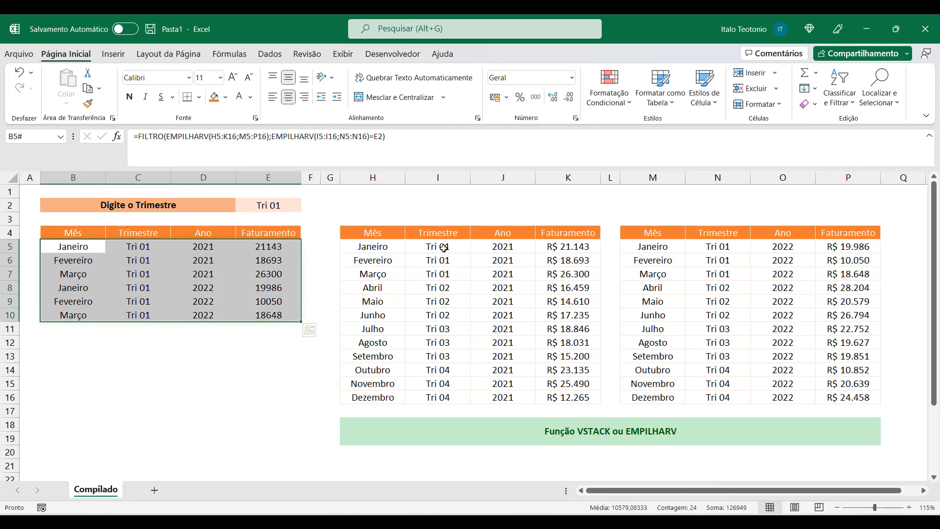
drag(384, 244, 547, 275)
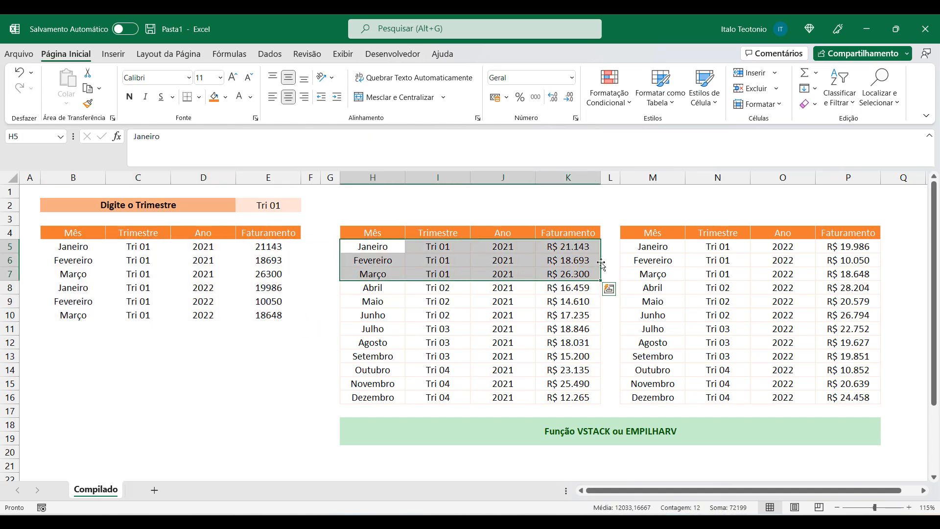
ctrl+drag(650, 247, 853, 275)
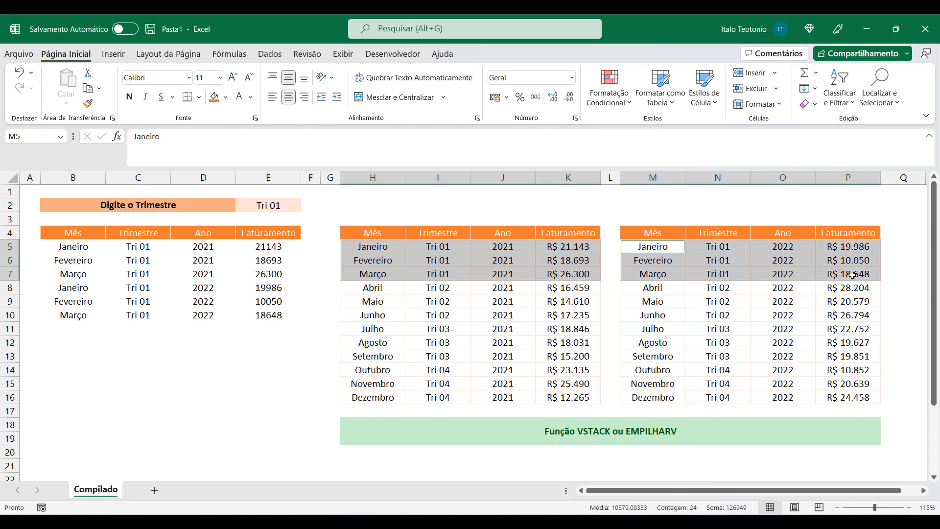
click(279, 202)
double_click(279, 202)
key(BackSpace)
text(2)
key(Return)
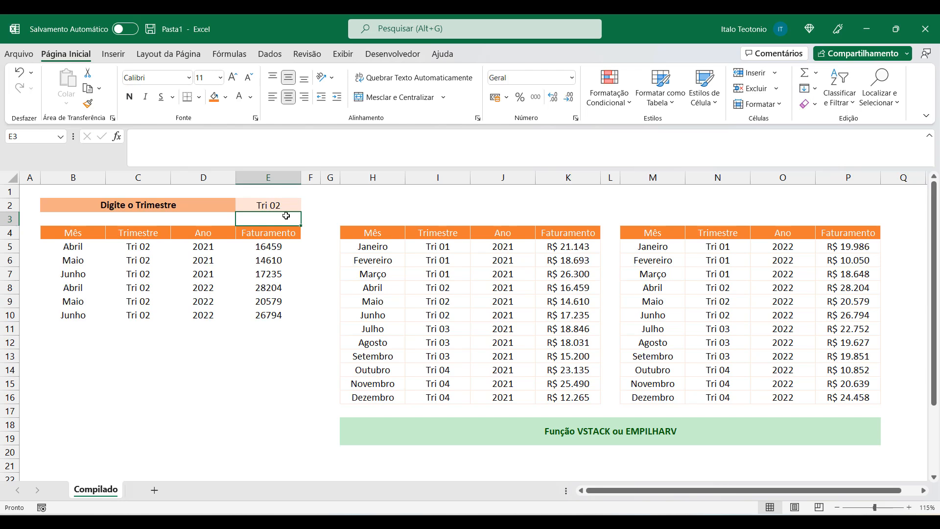